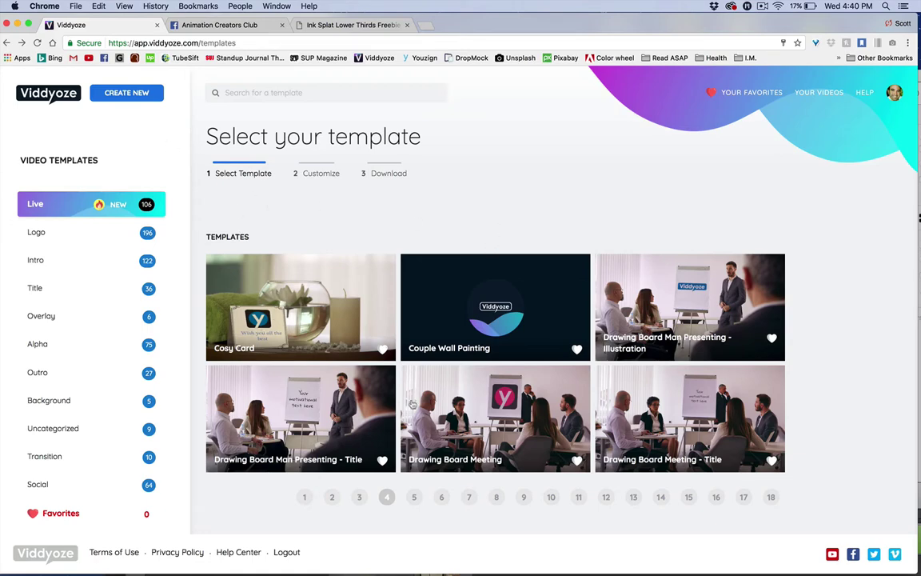
- Go from page 3 to page 2 of the Live templates and open Can Energy Drink
left_click(359, 497)
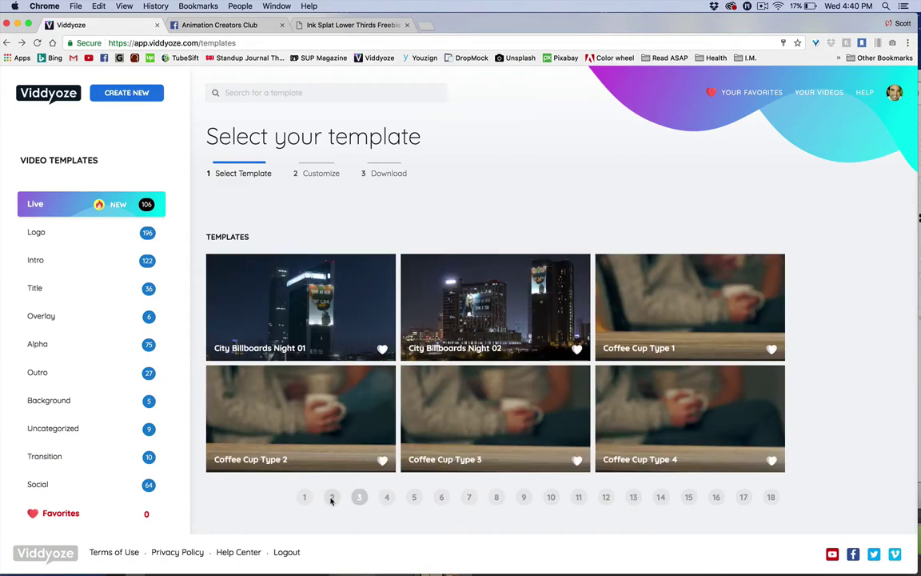
left_click(331, 497)
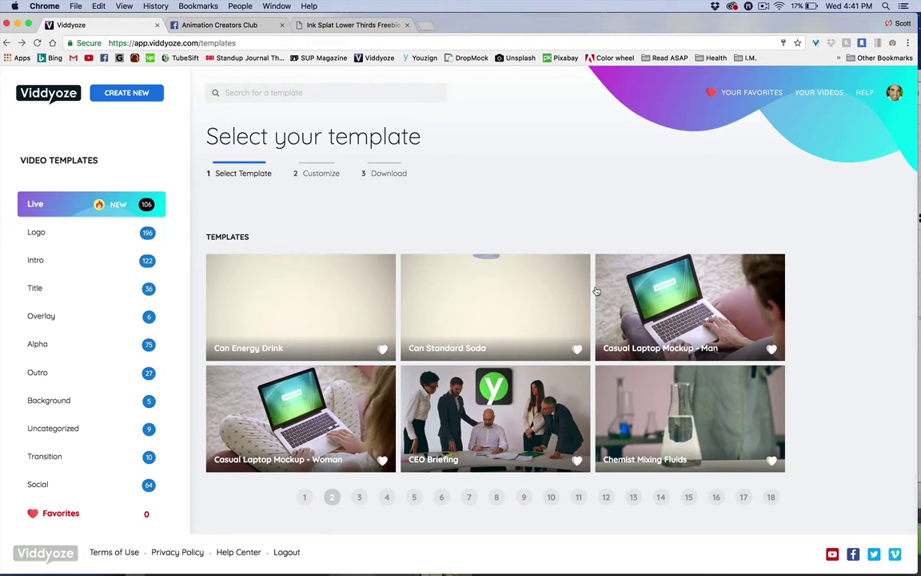
left_click(350, 318)
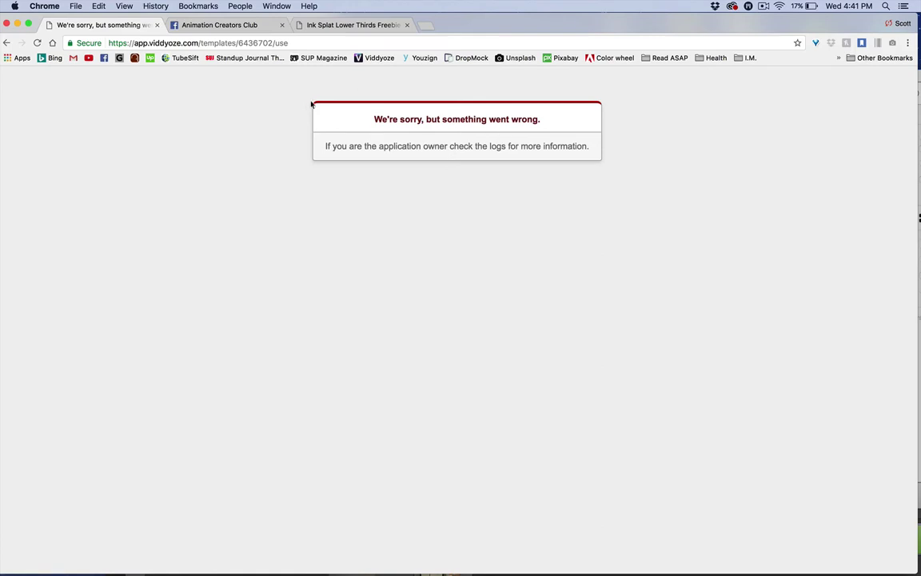
- Reload the Viddyoze template page repeatedly until the first page of Live templates loads
left_click(380, 58)
left_click(376, 58)
left_click(378, 59)
left_click(376, 59)
left_click(376, 59)
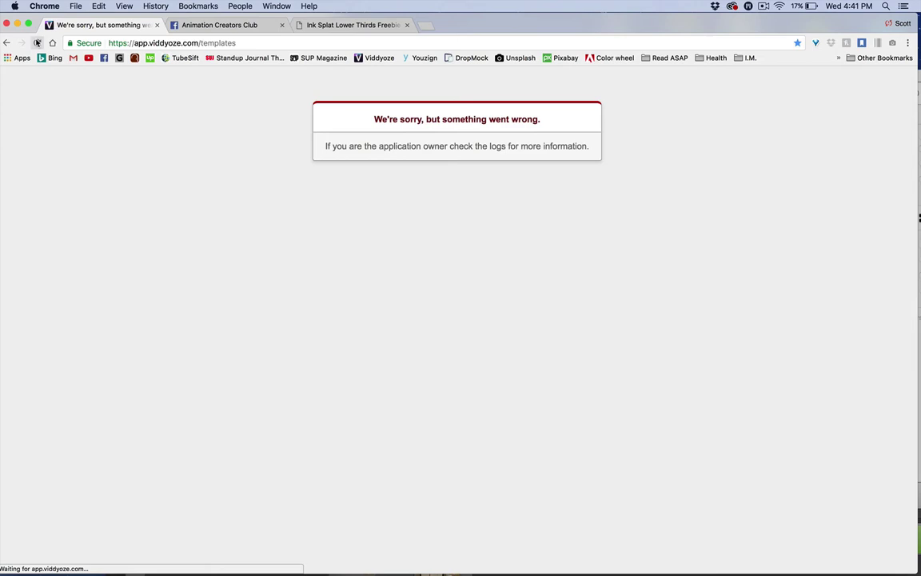
left_click(376, 58)
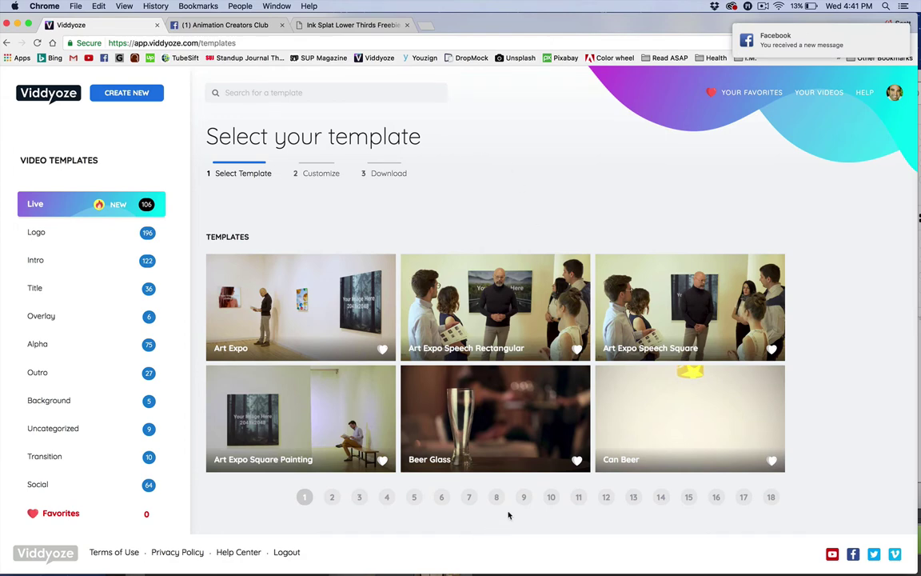
- Show Live templates page 10, then open Your Videos with its seven saved videos
left_click(551, 497)
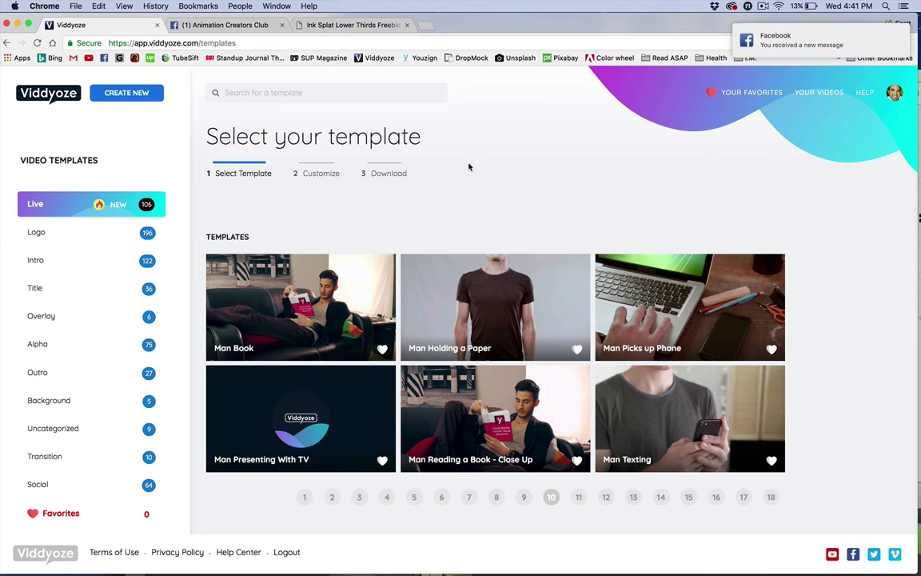
left_click(819, 92)
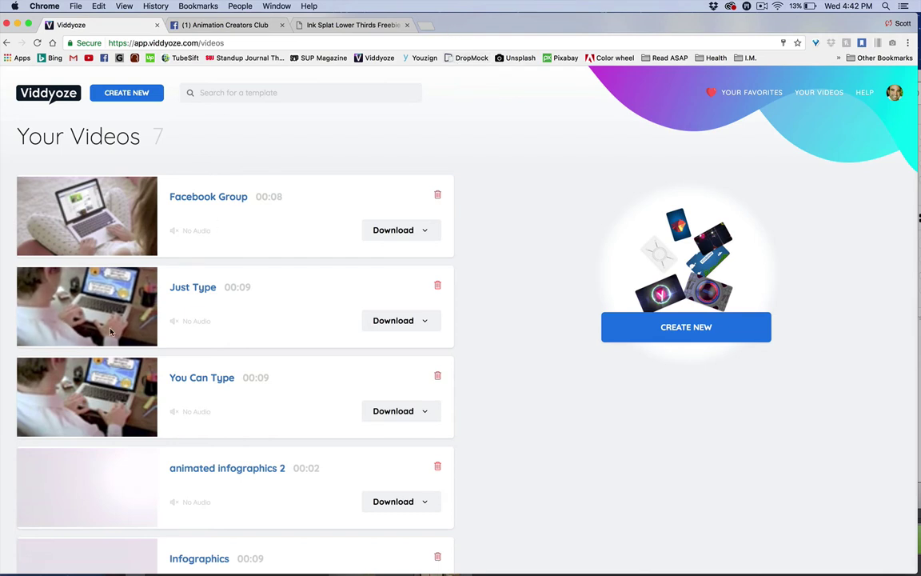
mouse_move(86, 306)
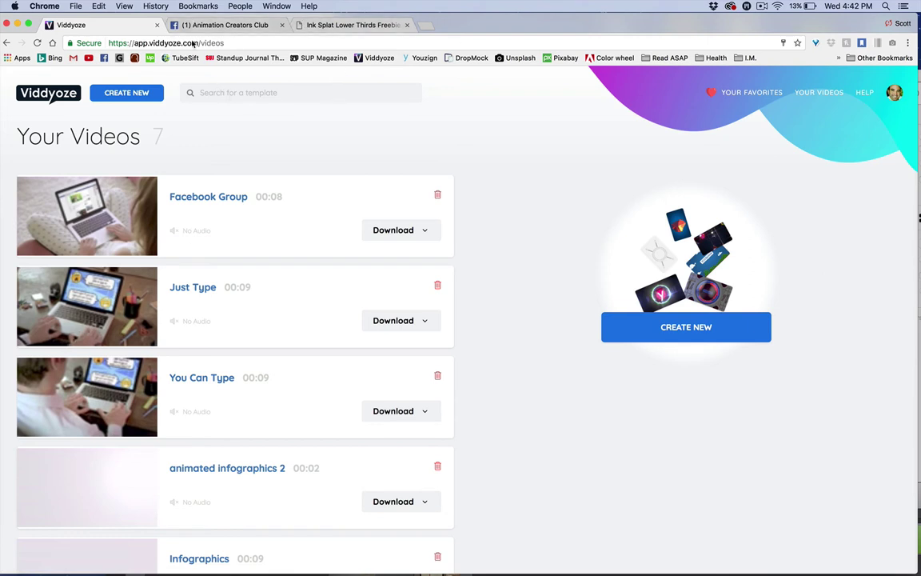
- Move Chrome aside and bring the ScreenFlow project forward, maximized, to check it
left_click_drag(422, 31, 560, 32)
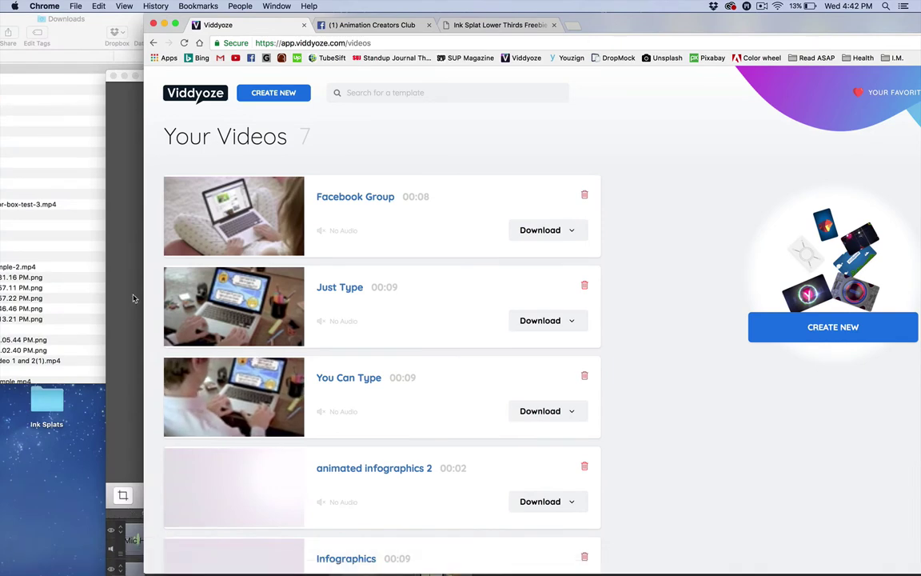
left_click(119, 264)
double_click(178, 78)
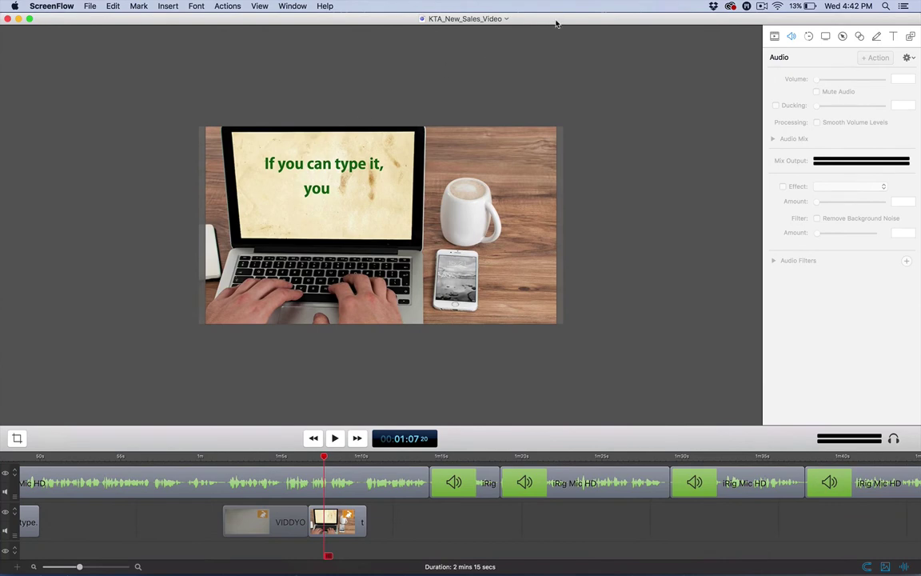
left_click_drag(557, 23, 512, 80)
- Back in Chrome, choose CREATE NEW and reload until Live templates page 1 shows
left_click(637, 23)
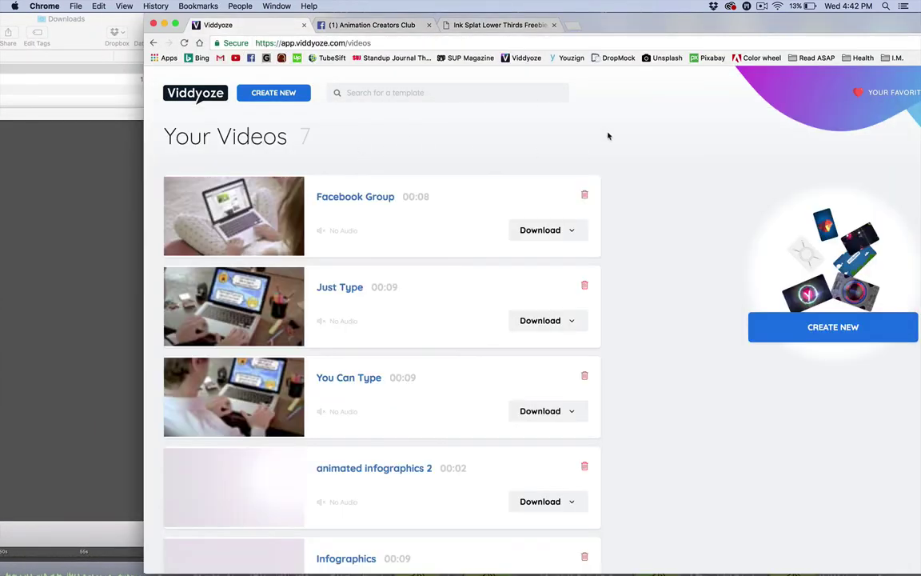
left_click(273, 92)
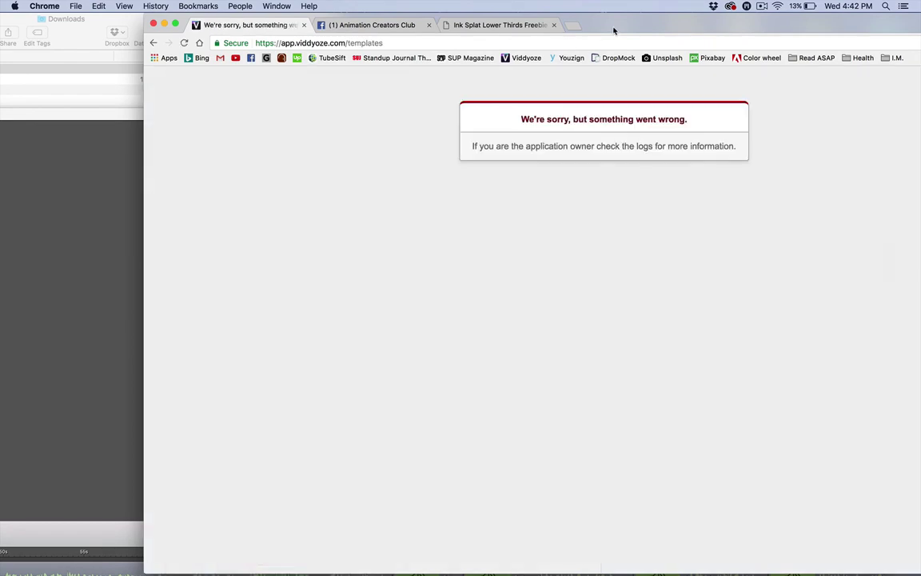
left_click_drag(614, 30, 380, 31)
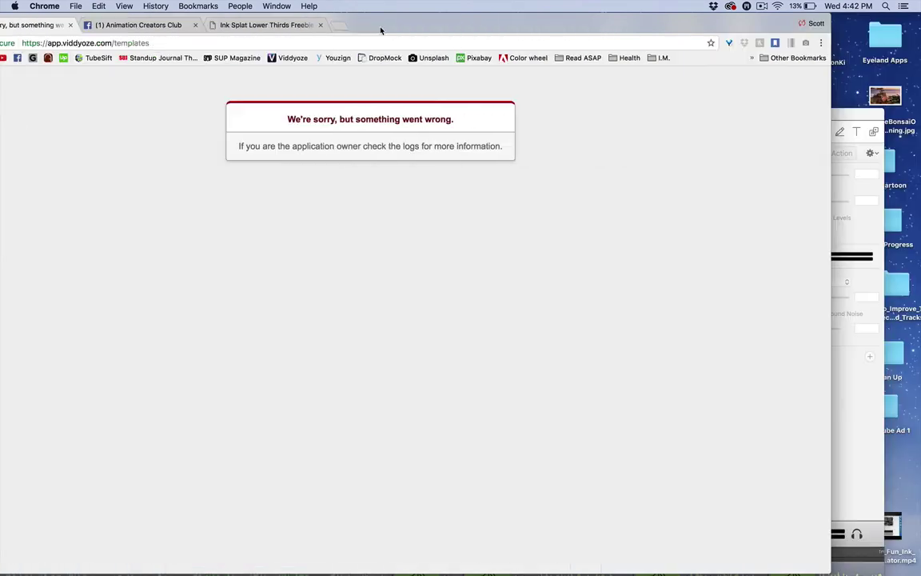
left_click(292, 57)
double_click(402, 27)
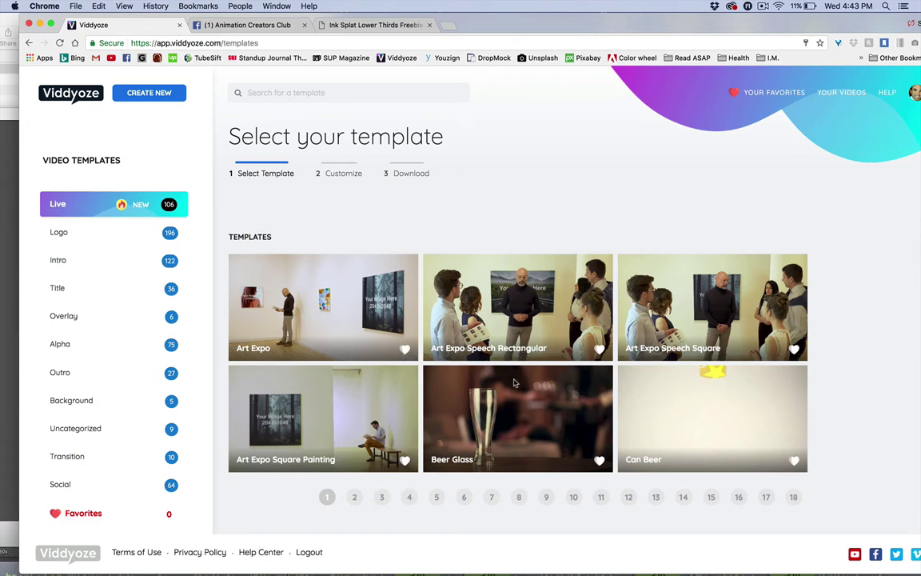
- Page through Live templates 6, 4, 3, 2, 1 and 6, ending on page 7
left_click(464, 496)
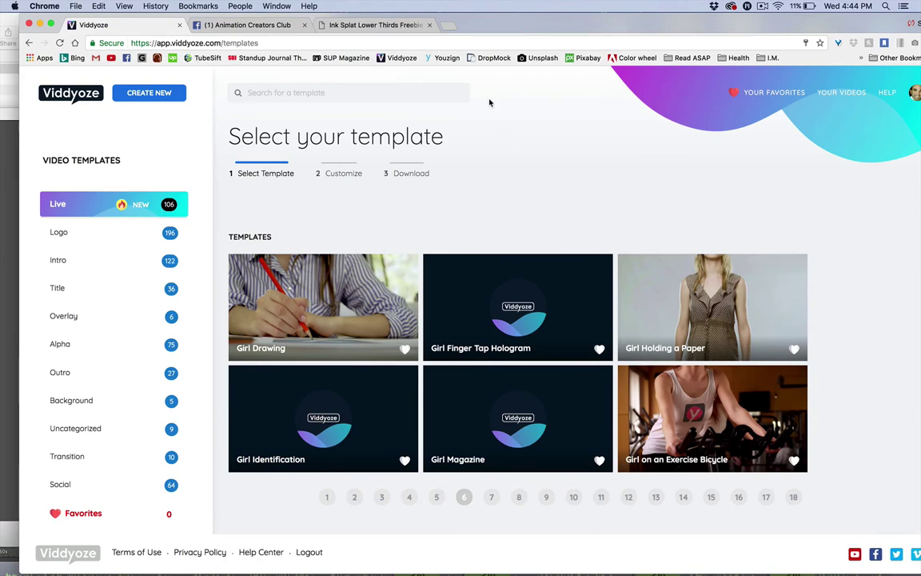
left_click(409, 498)
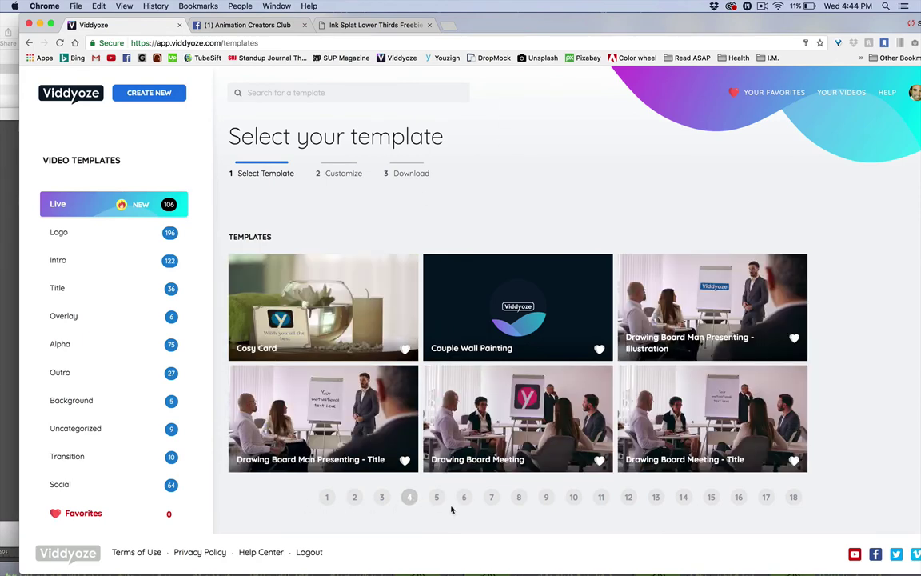
left_click(382, 497)
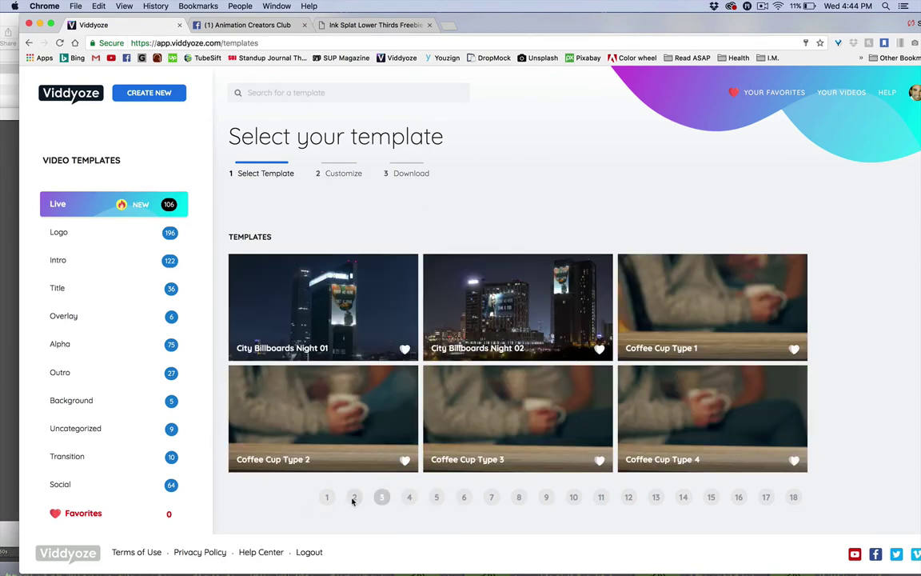
left_click(353, 498)
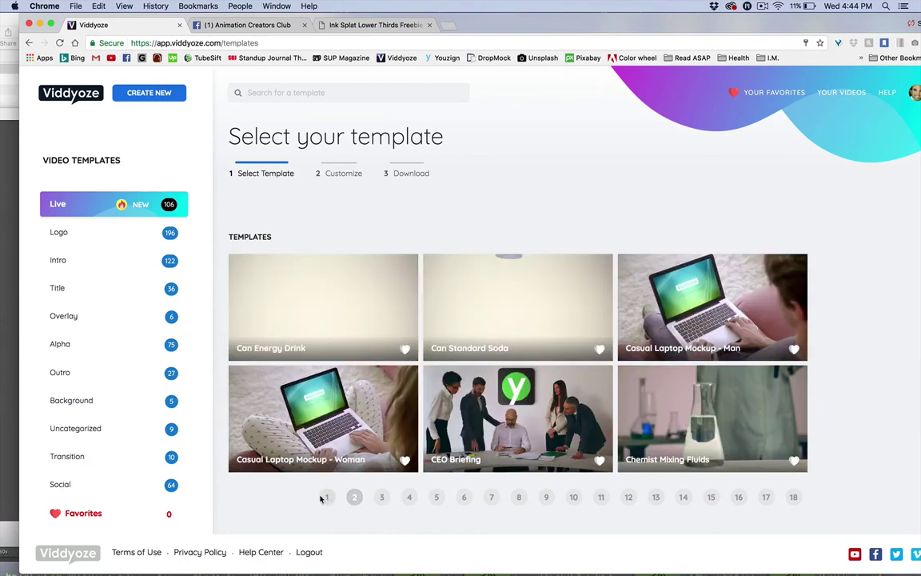
left_click(327, 497)
left_click(465, 496)
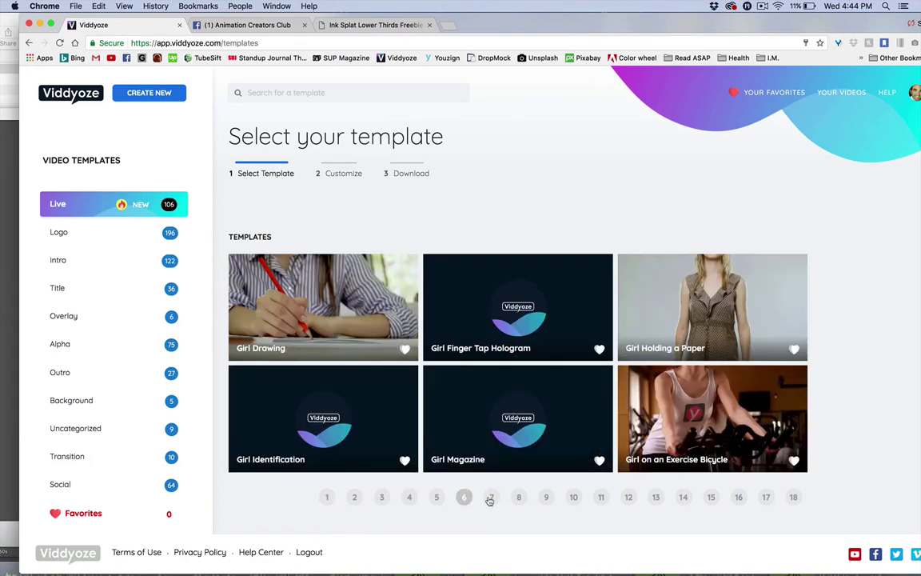
left_click(491, 496)
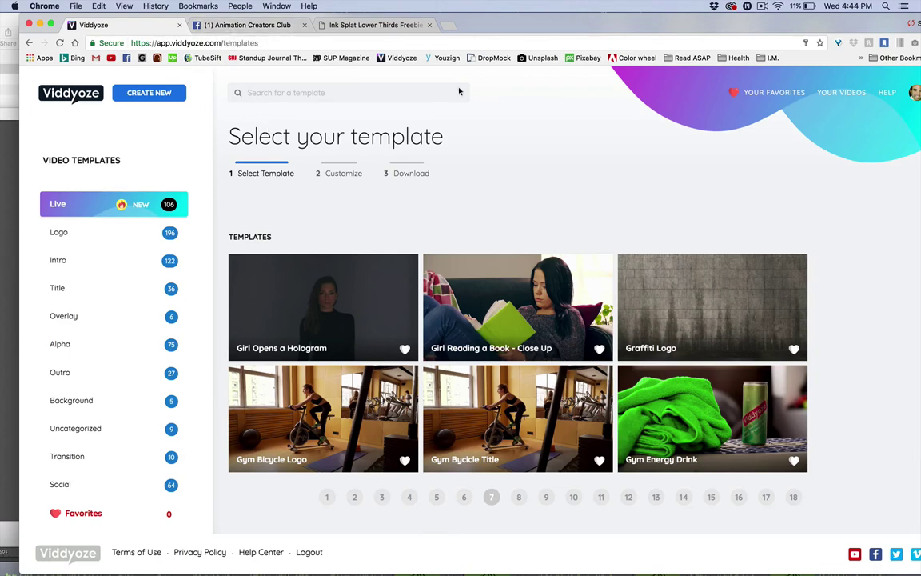
left_click_drag(480, 27, 632, 16)
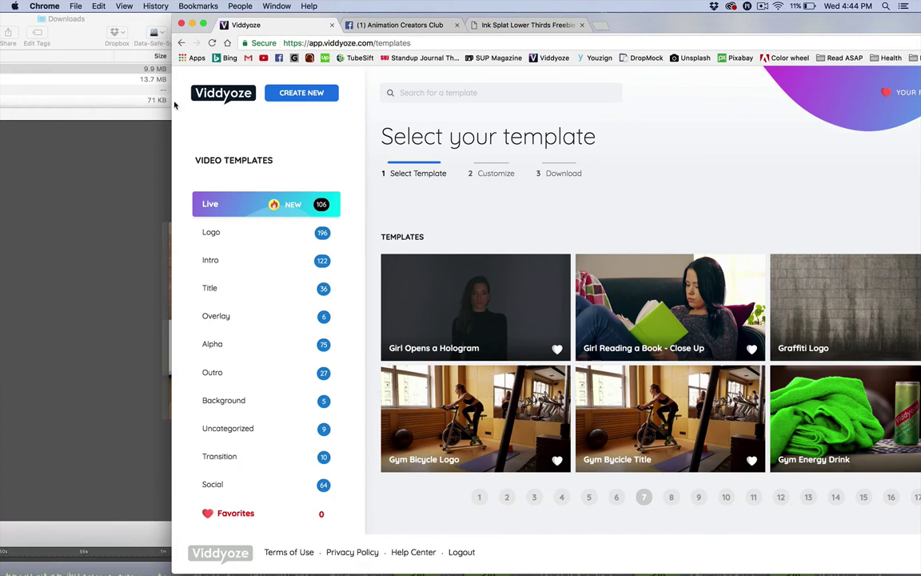
left_click(99, 18)
left_click(89, 466)
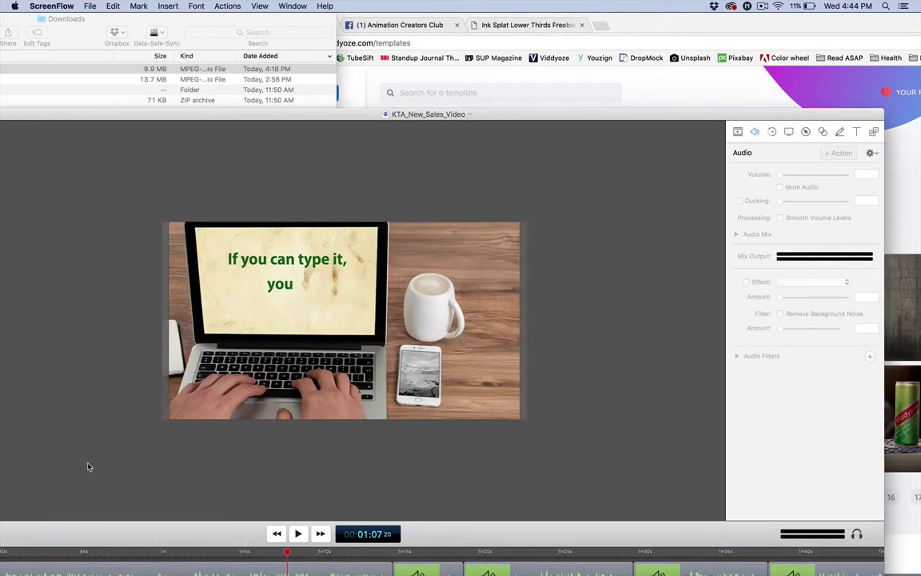
left_click_drag(318, 112, 318, 18)
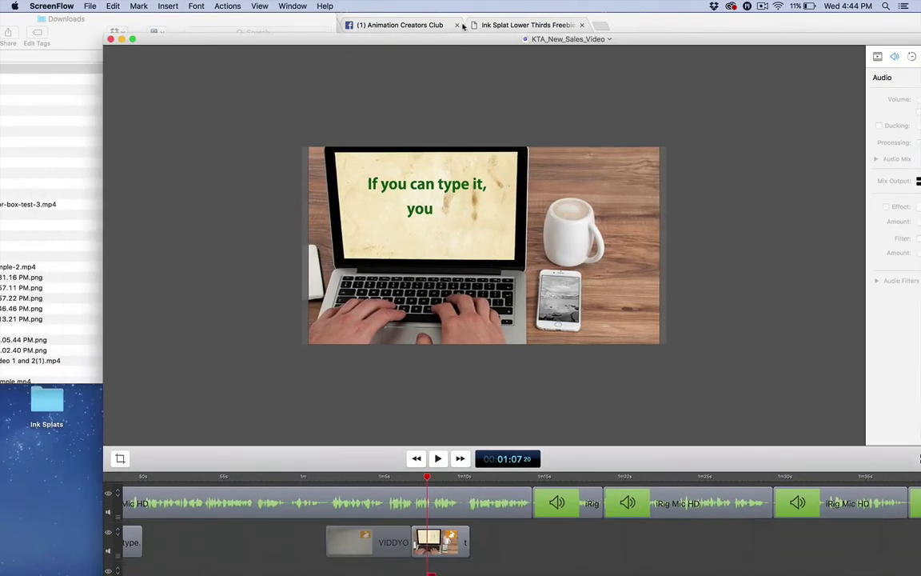
scroll(313, 542, "left", 10)
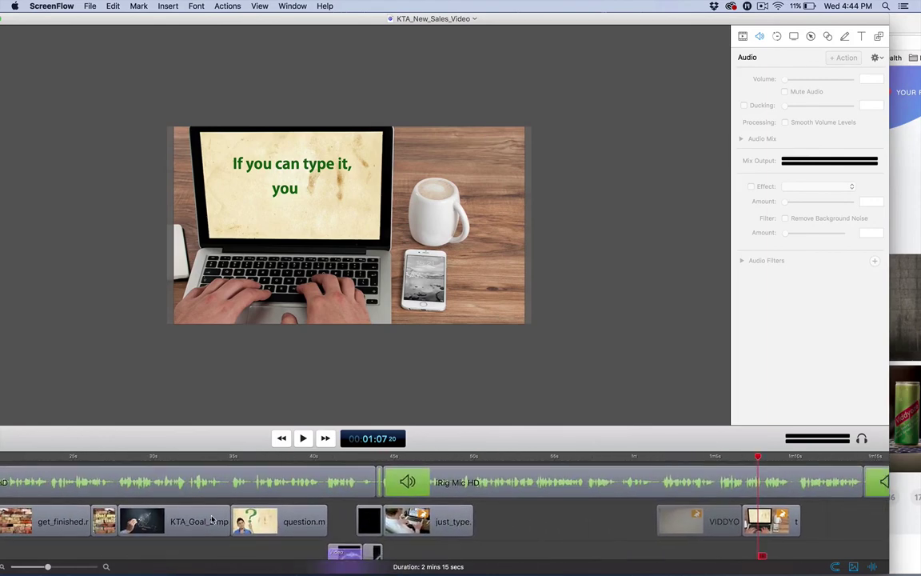
scroll(240, 520, "left", 10)
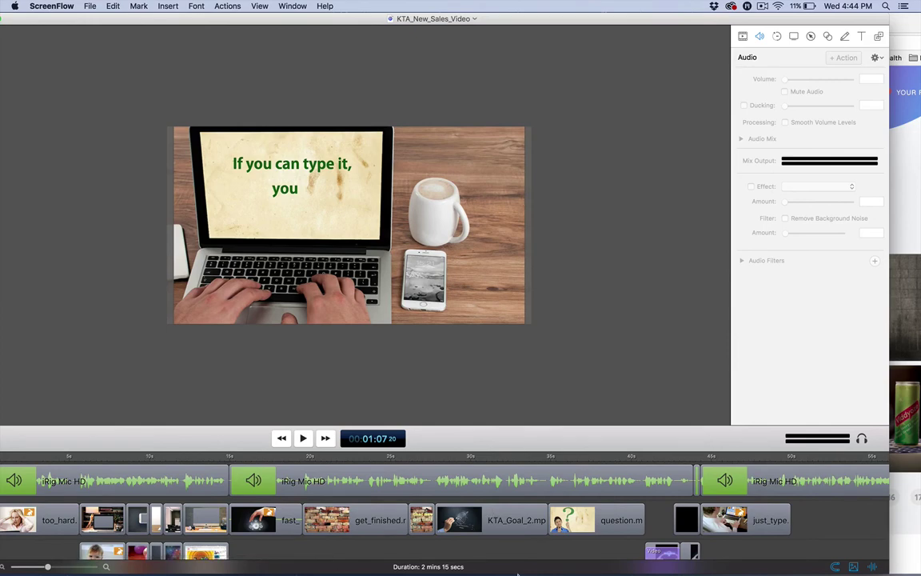
scroll(518, 559, "right", 10)
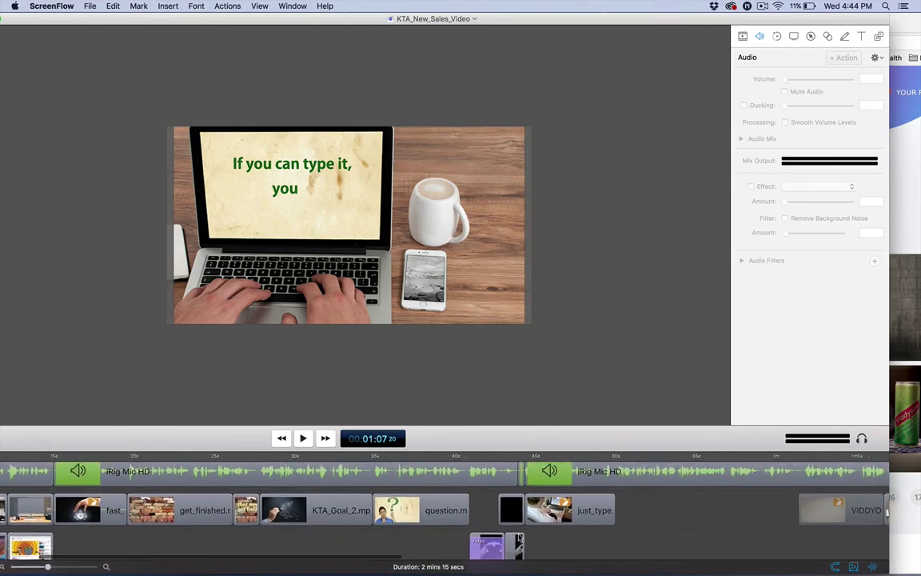
scroll(518, 541, "down", 3)
left_click(452, 459)
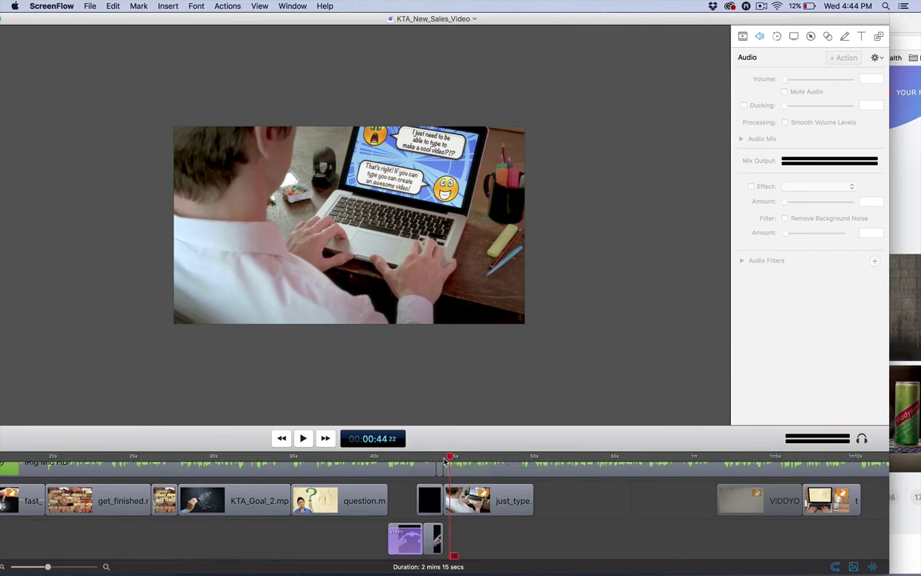
left_click_drag(449, 460, 519, 460)
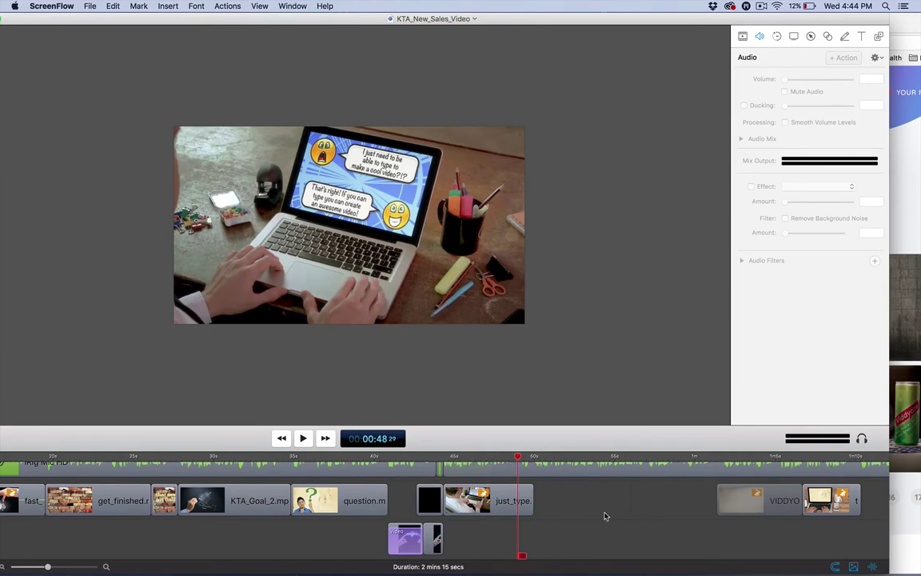
scroll(605, 516, "right", 8)
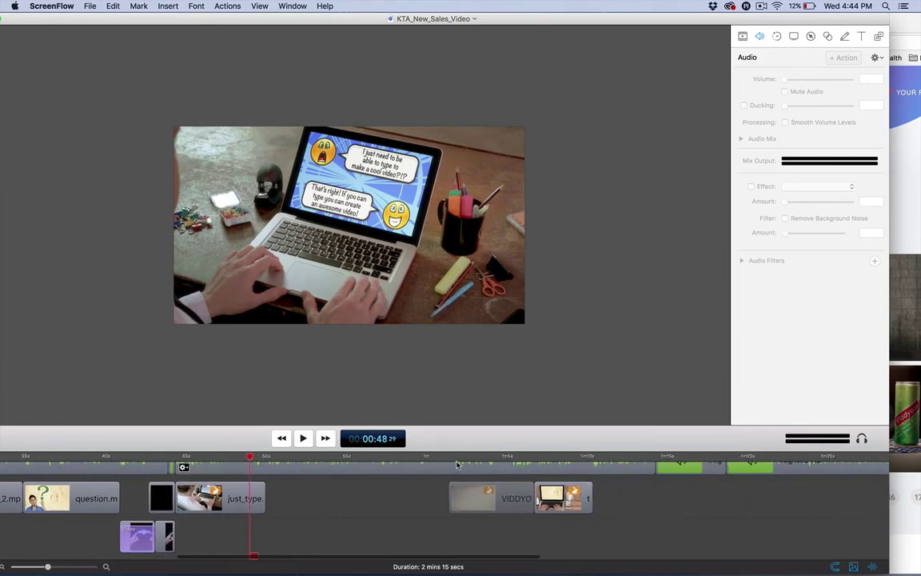
left_click_drag(458, 462, 522, 462)
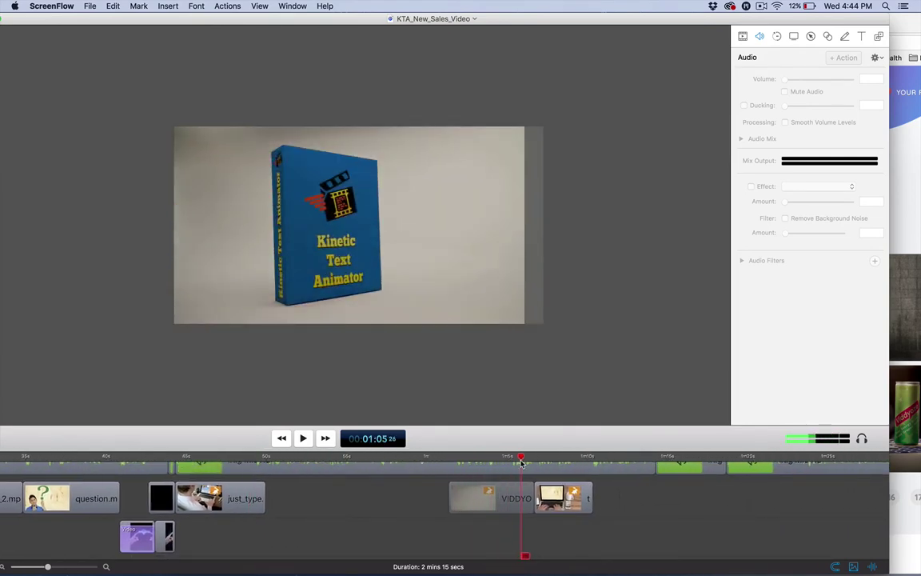
scroll(480, 496, "right", 10)
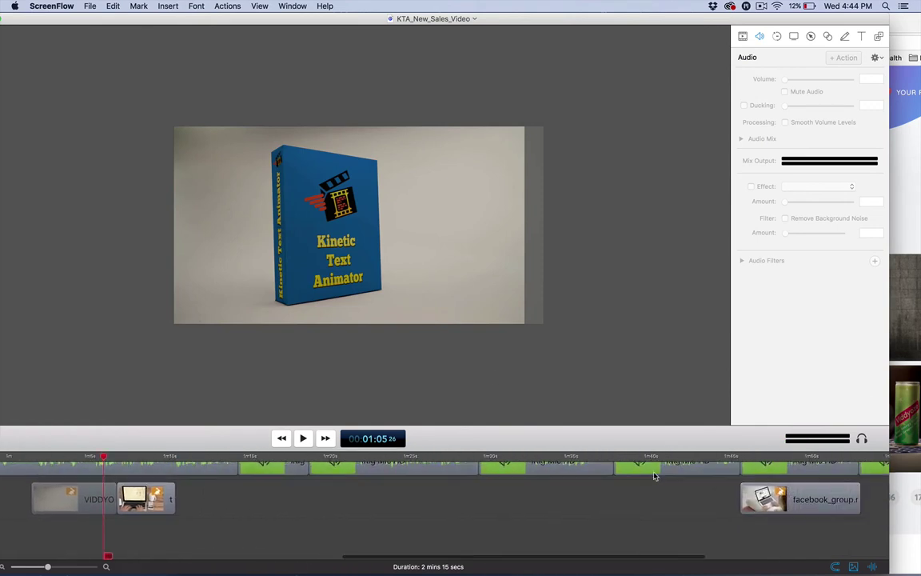
scroll(520, 480, "right", 6)
left_click(570, 457)
key("space")
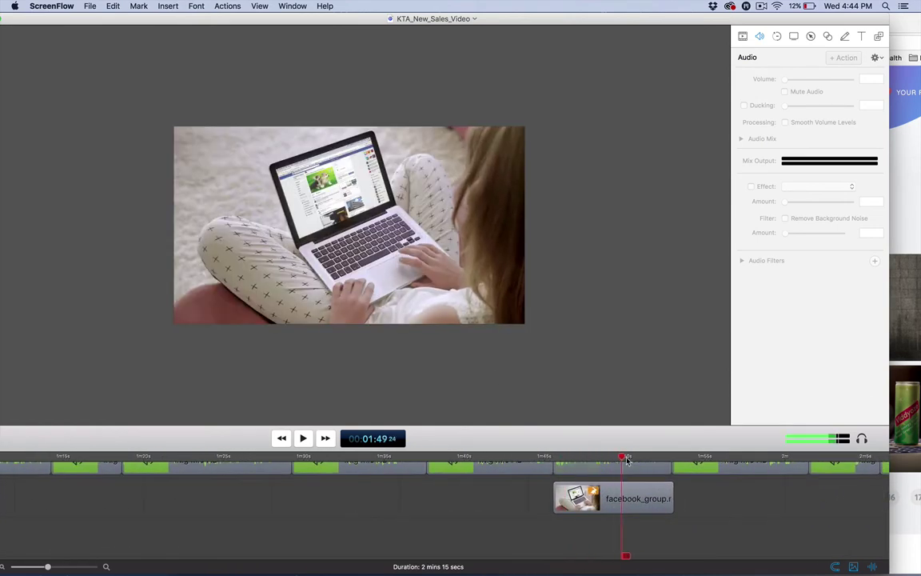
scroll(462, 489, "left", 10)
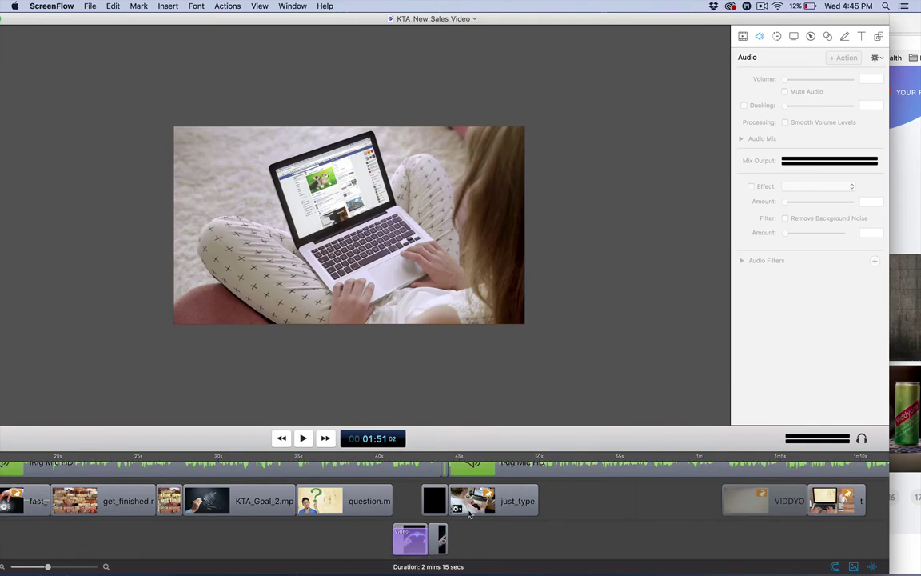
left_click(464, 457)
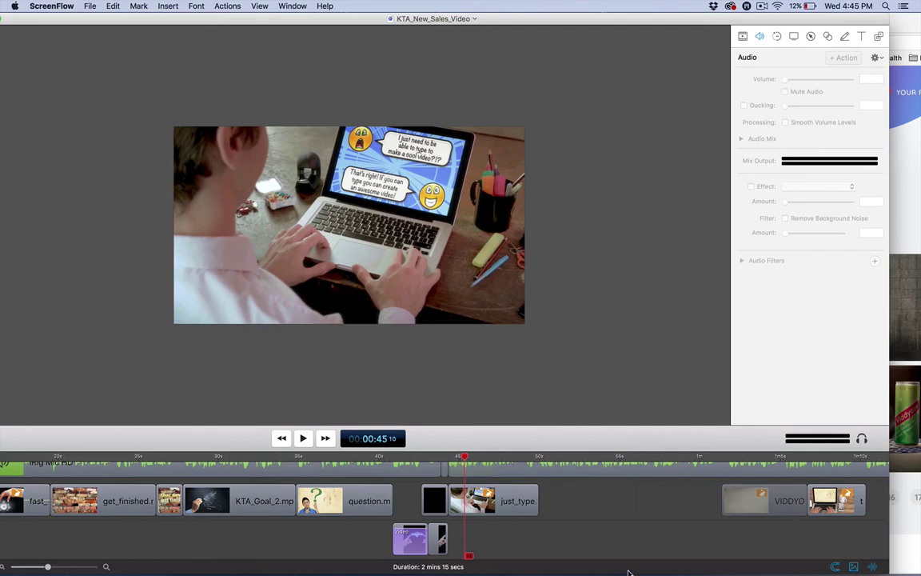
left_click(755, 463)
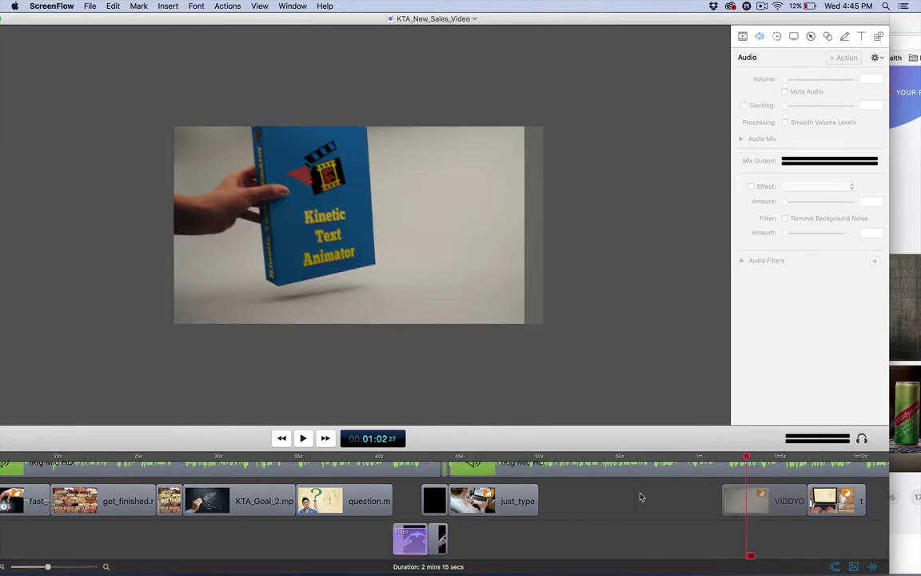
scroll(639, 496, "right", 10)
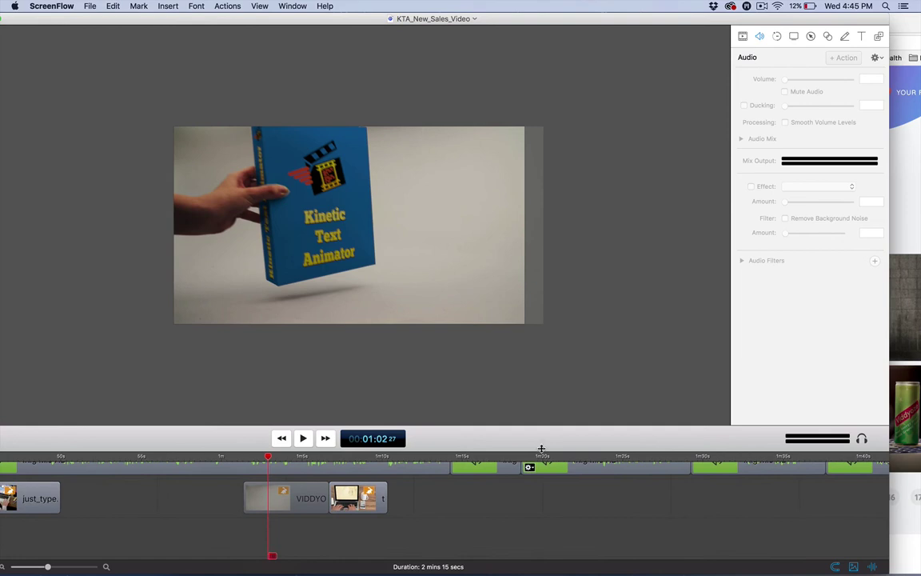
scroll(542, 471, "right", 10)
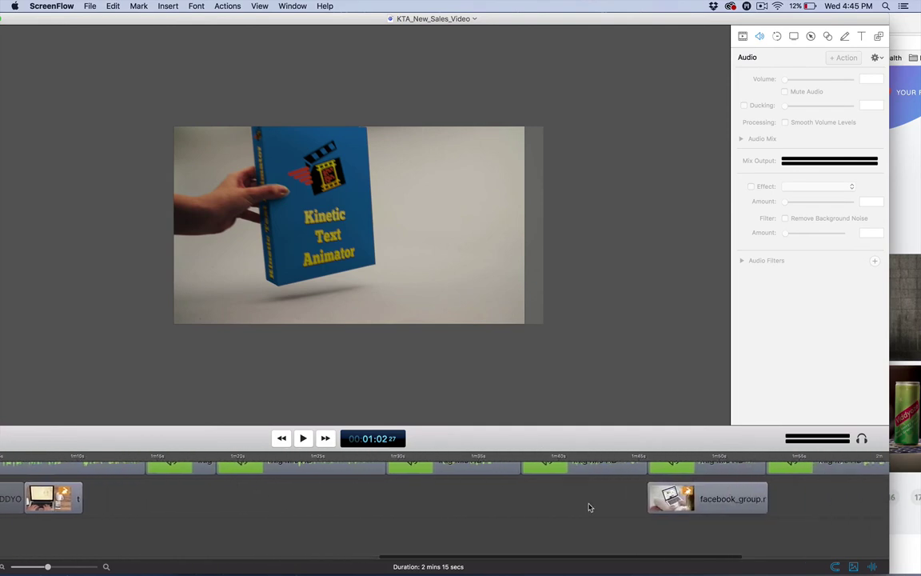
- Jump ScreenFlow to the Facebook laptop clip at 01:47, then bring Chrome forward
left_click(382, 456)
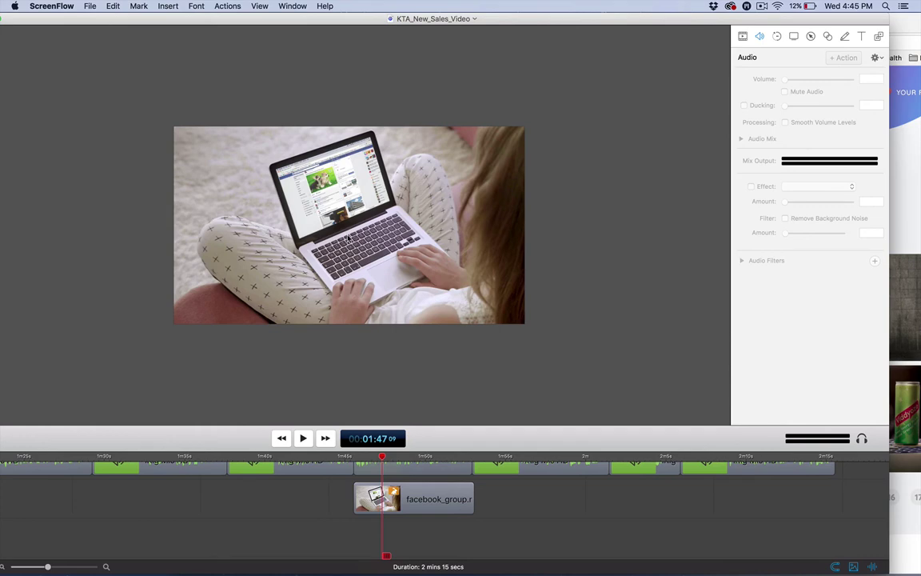
scroll(412, 468, "left", 8)
scroll(413, 468, "left", 5)
scroll(412, 467, "left", 10)
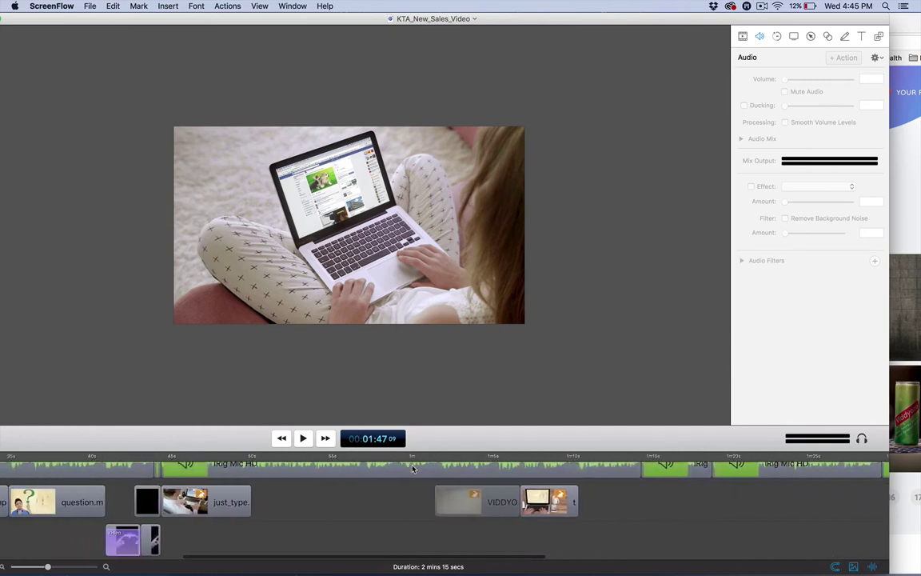
scroll(412, 468, "left", 4)
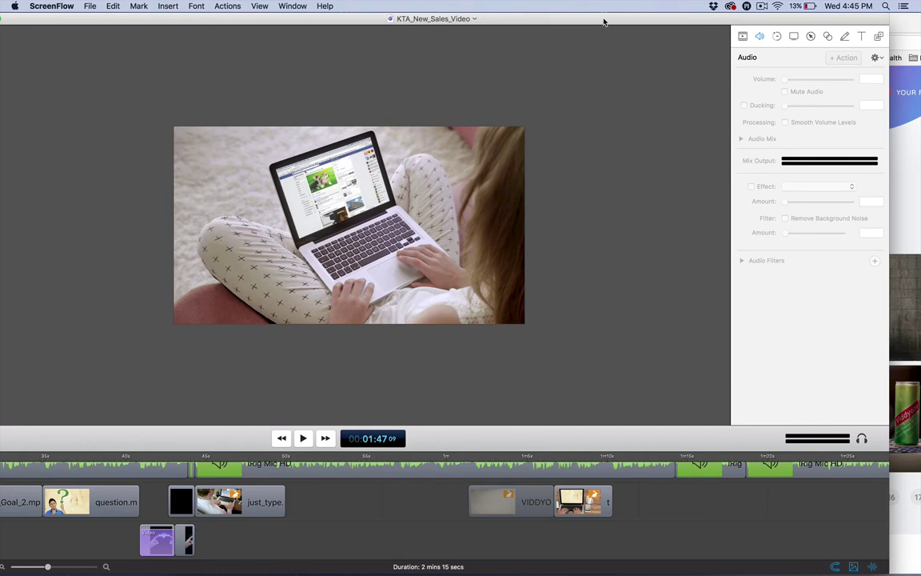
left_click_drag(604, 22, 455, 20)
left_click(787, 24)
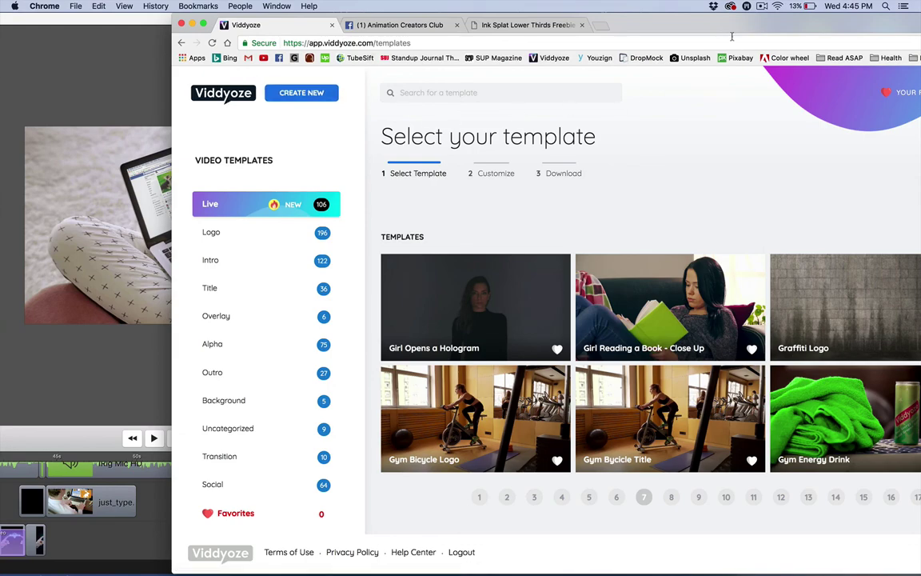
- Maximize Chrome, view the Animation Creators Club group, then go to Ink Splat Lower Thirds
double_click(656, 25)
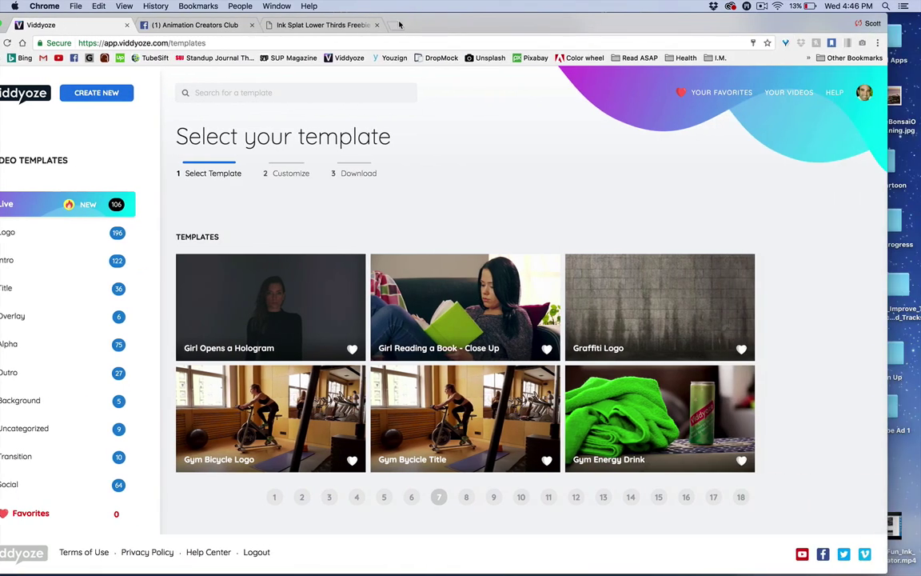
left_click(195, 25)
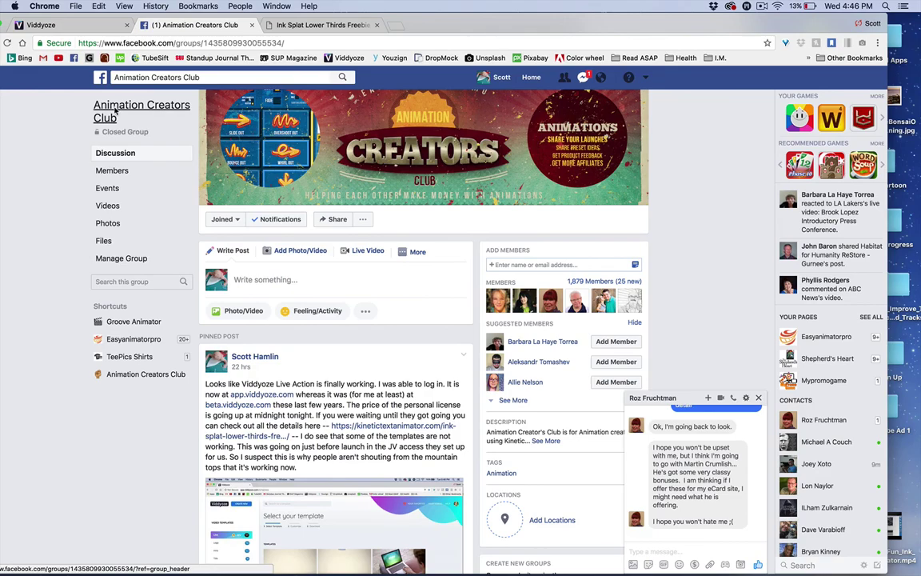
mouse_move(125, 131)
scroll(295, 279, "down", 10)
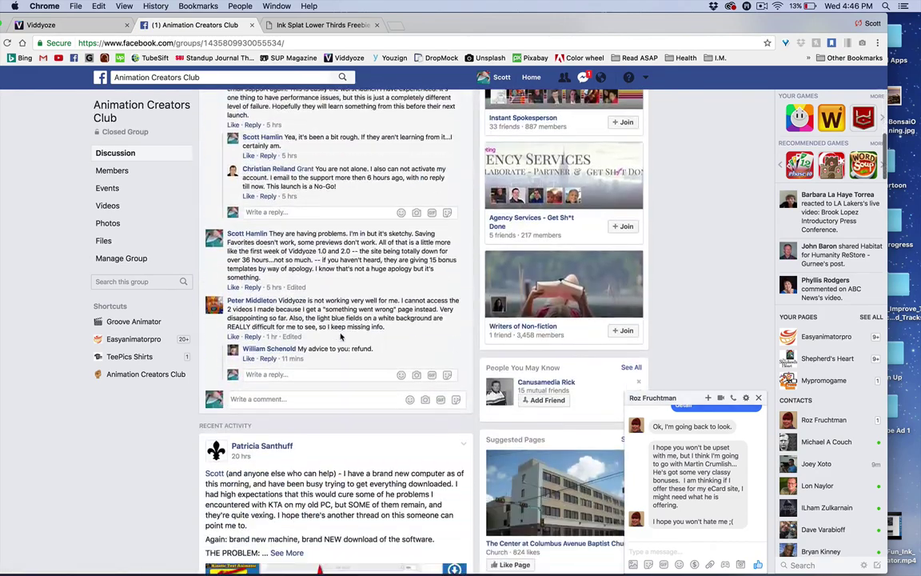
scroll(295, 279, "down", 3)
scroll(295, 279, "down", 5)
scroll(295, 279, "up", 10)
scroll(264, 240, "up", 5)
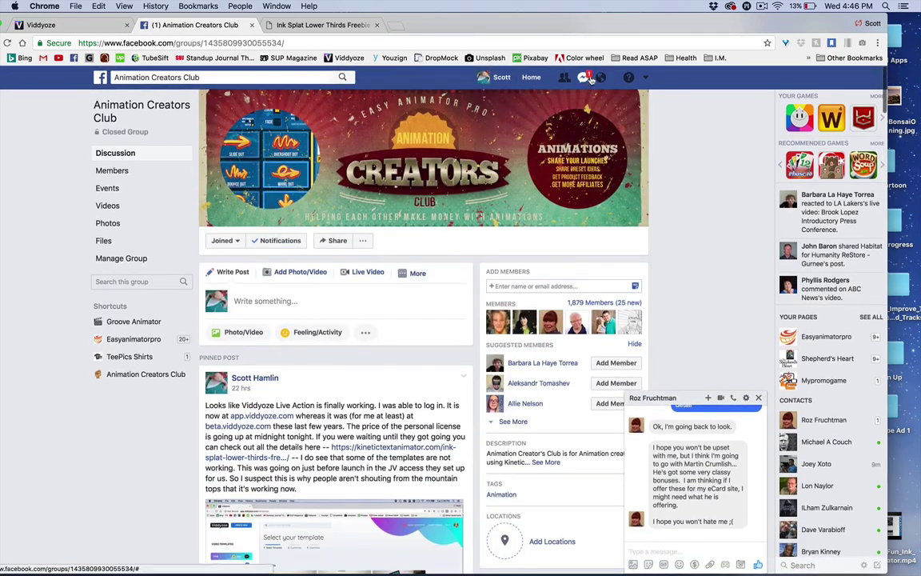
left_click(319, 25)
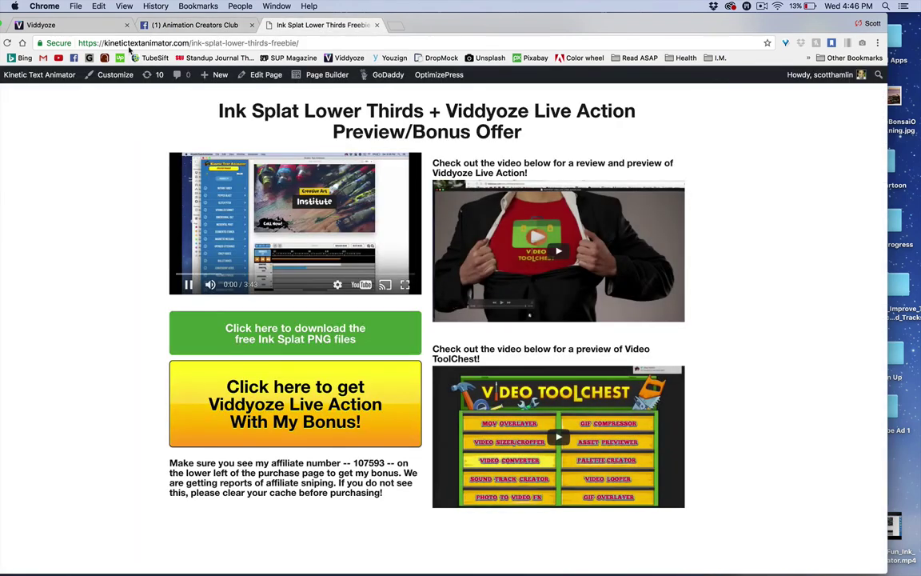
- Pause the Ink Splat preview video and switch back to the Viddyoze tab
left_click(192, 254)
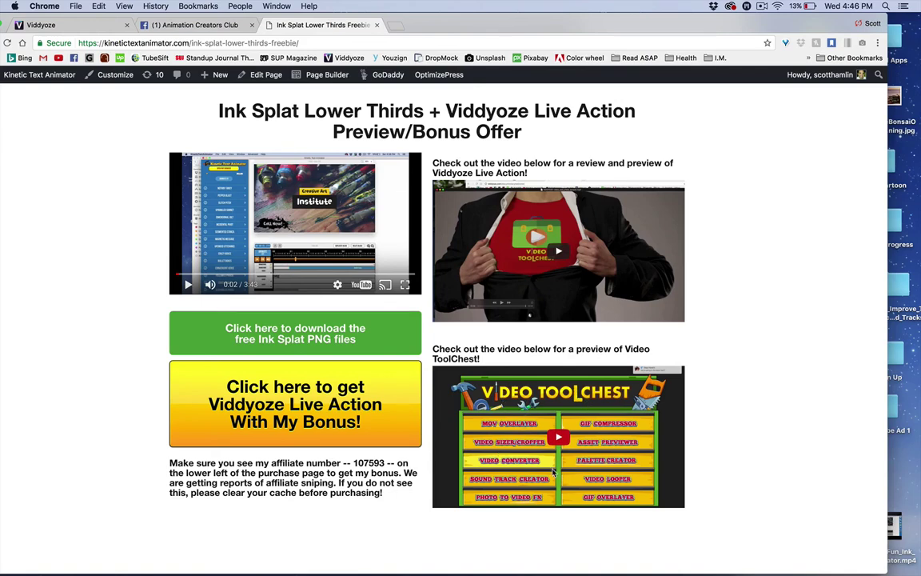
left_click(59, 27)
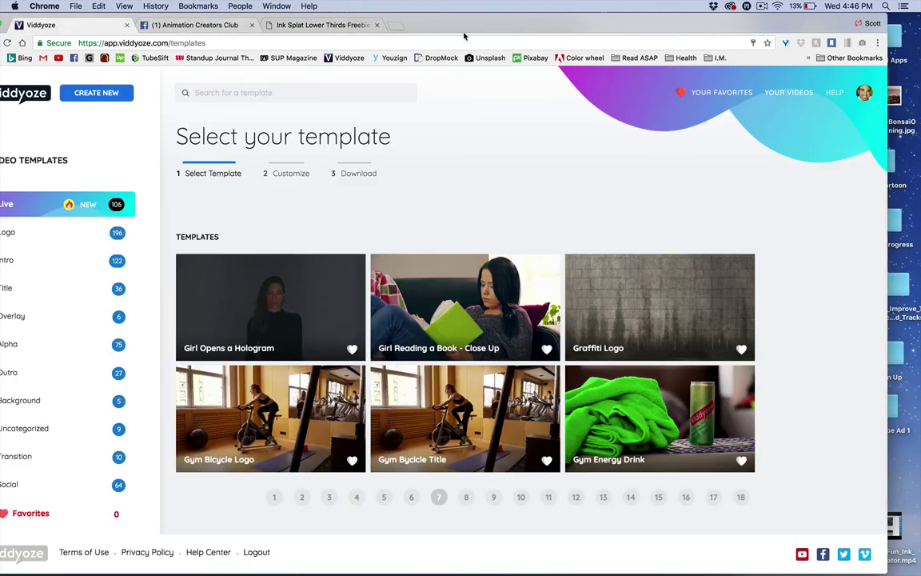
left_click_drag(446, 30, 481, 24)
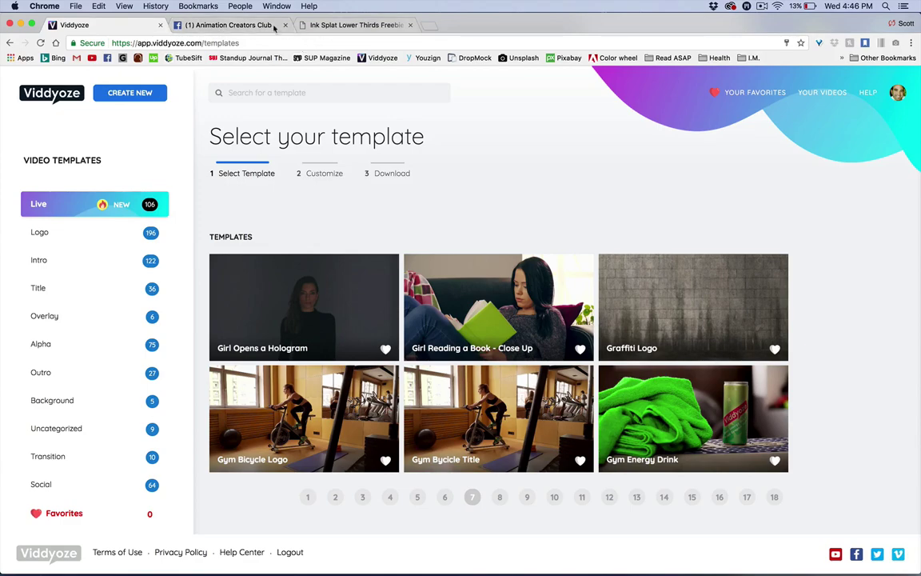
left_click(240, 25)
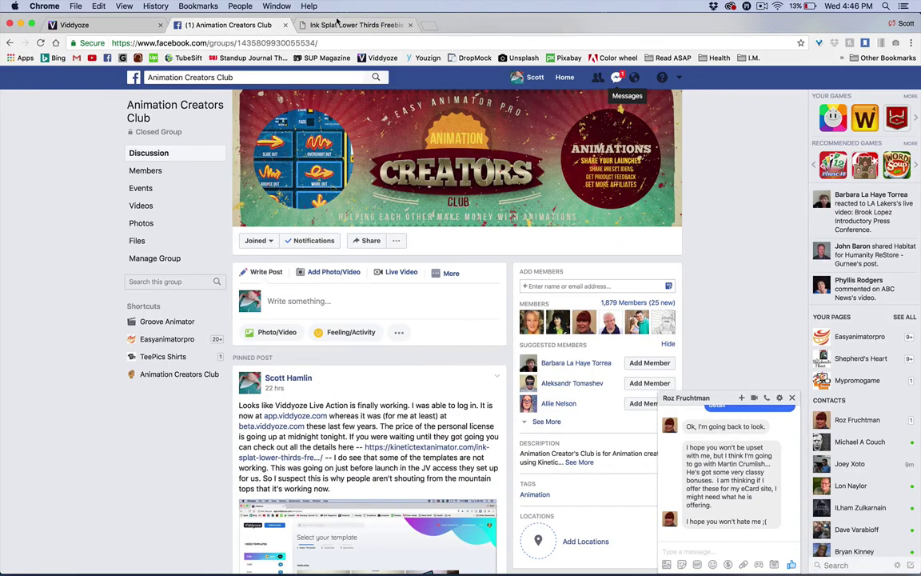
left_click(74, 25)
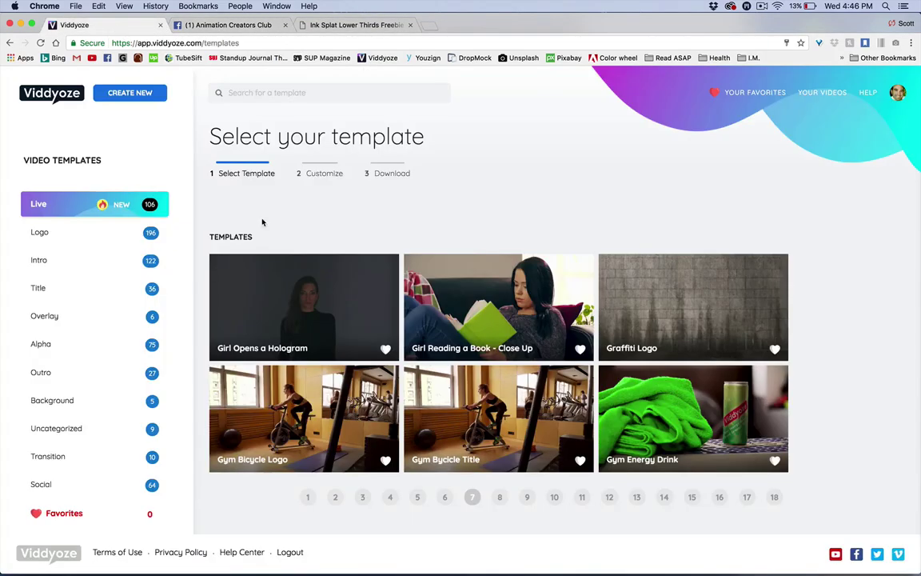